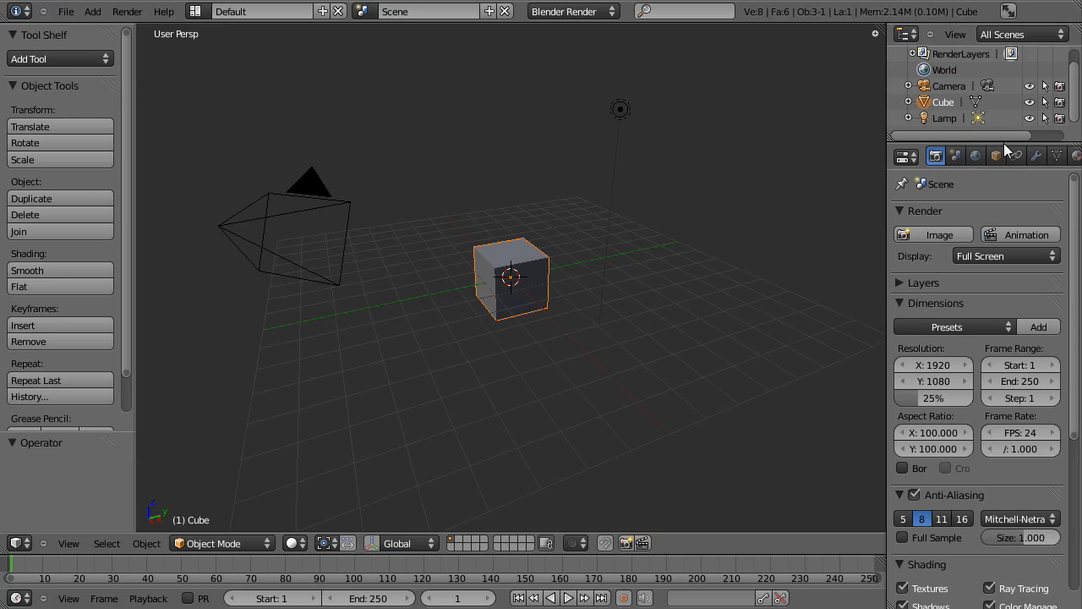
Open the cube's material properties and remove its existing material slot.
{"action": "middle_click_drag", "start_coordinate": [1056, 157], "coordinate": [1014, 156]}
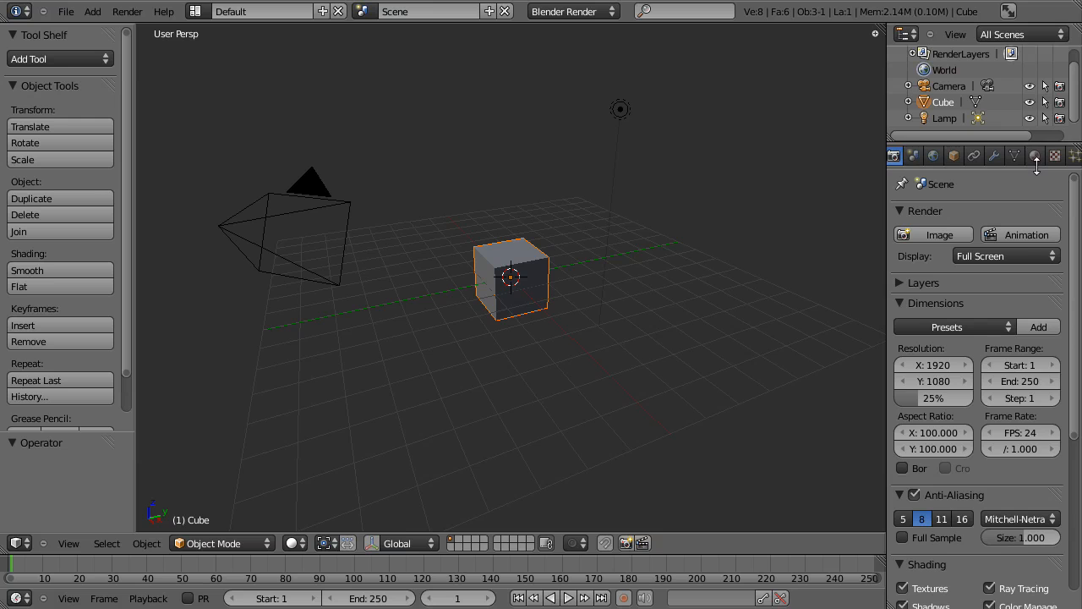
{"action": "left_click", "coordinate": [1035, 159]}
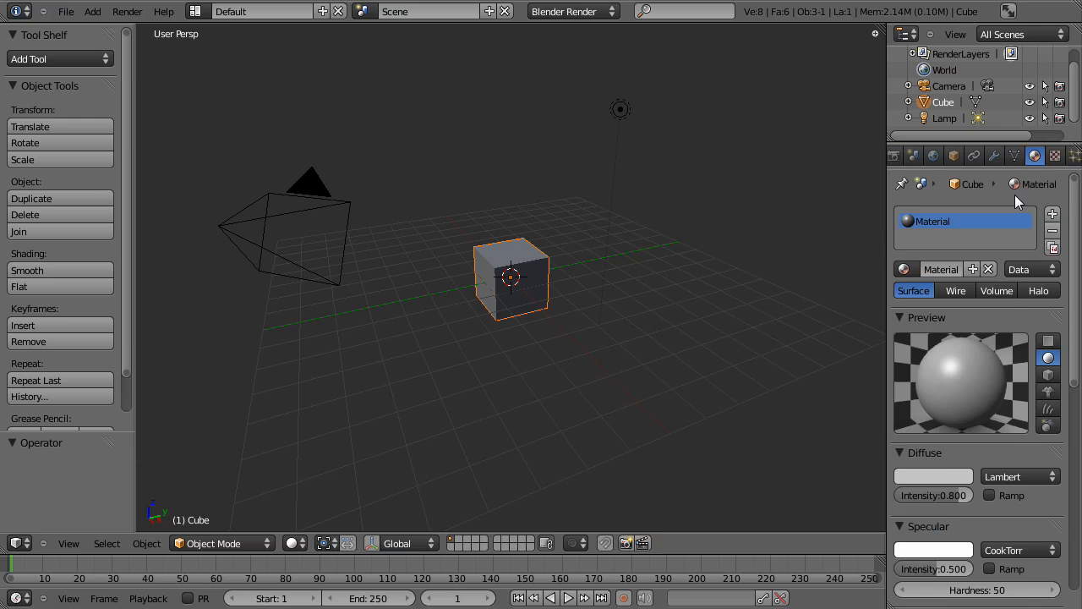
{"action": "scroll", "coordinate": [1014, 208], "scroll_direction": "down", "scroll_amount": 3}
{"action": "scroll", "coordinate": [1006, 313], "scroll_direction": "down", "scroll_amount": 1}
{"action": "scroll", "coordinate": [1030, 492], "scroll_direction": "up", "scroll_amount": 4}
{"action": "mouse_move", "coordinate": [1074, 222]}
{"action": "left_mouse_down"}
{"action": "mouse_move", "coordinate": [1076, 474]}
{"action": "mouse_move", "coordinate": [1068, 247]}
{"action": "left_mouse_up"}
{"action": "left_click", "coordinate": [1053, 230]}
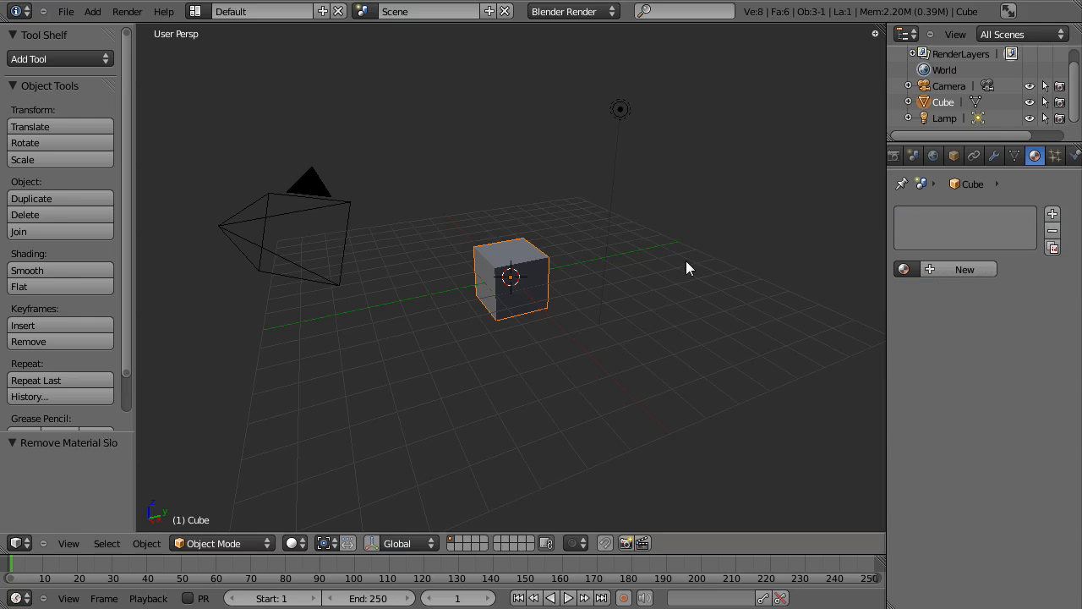
Create a new material on the cube and name it cube.
{"action": "left_click", "coordinate": [948, 268]}
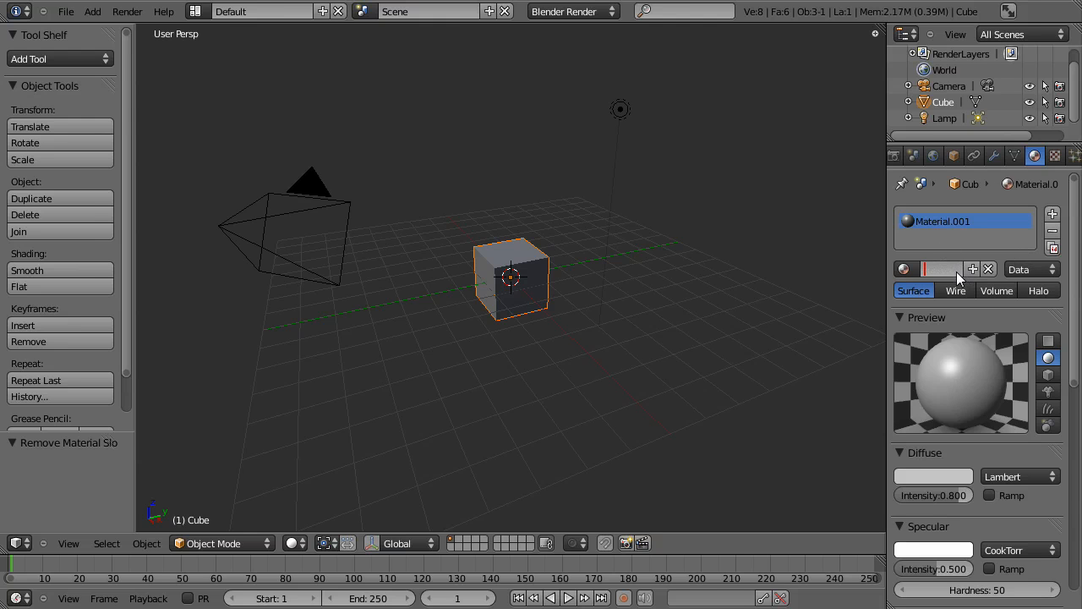
{"action": "left_click", "coordinate": [956, 271]}
{"action": "type", "text": "cube"}
{"action": "key", "text": "Return"}
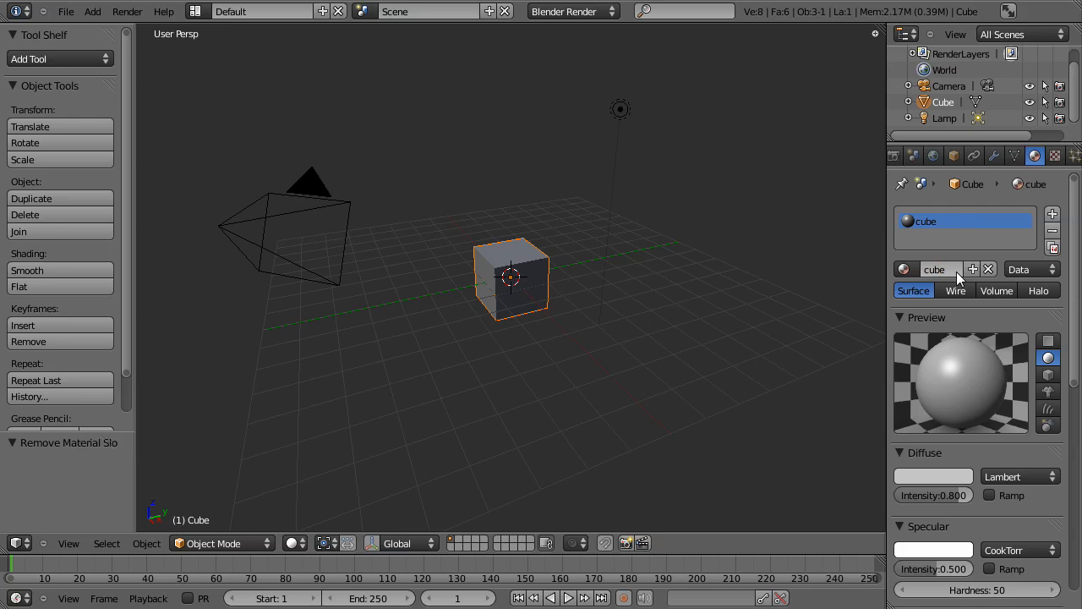
Set the material's diffuse colour to green.
{"action": "scroll", "coordinate": [971, 252], "scroll_direction": "down", "scroll_amount": 2}
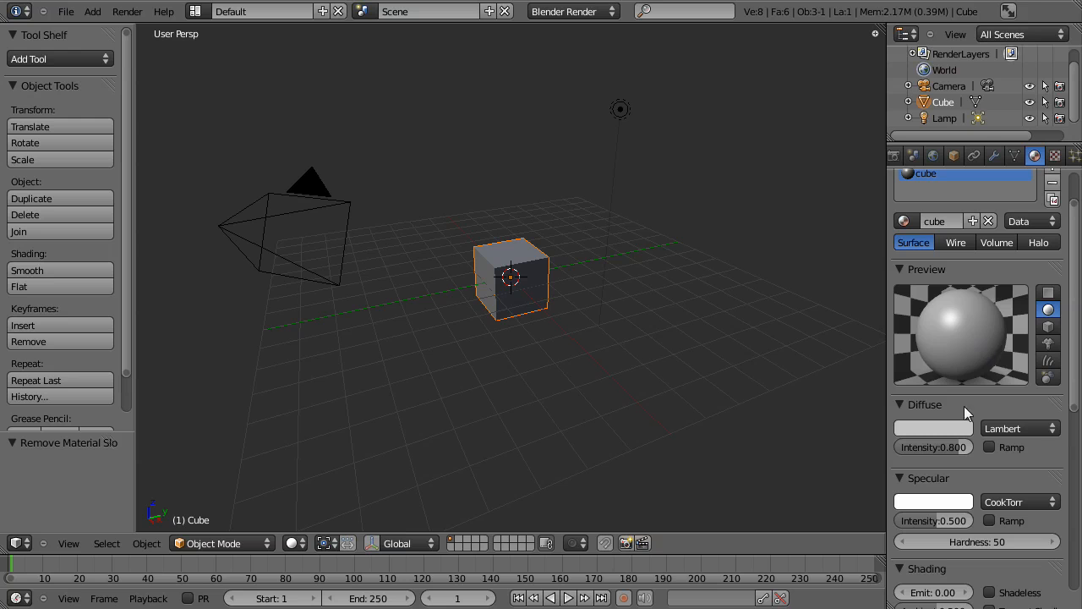
{"action": "scroll", "coordinate": [970, 352], "scroll_direction": "down", "scroll_amount": 1}
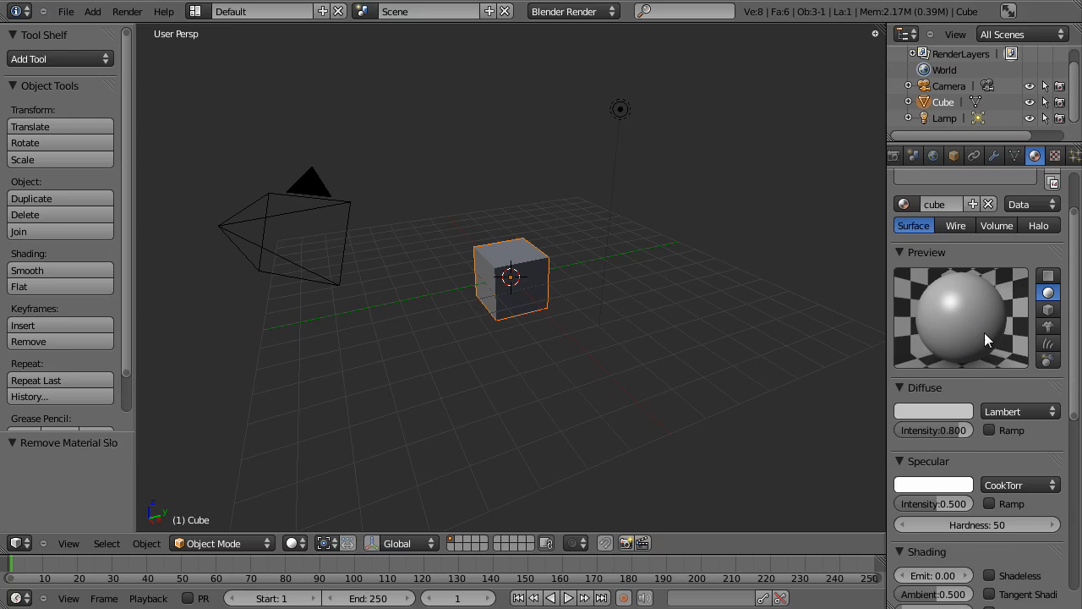
{"action": "scroll", "coordinate": [939, 256], "scroll_direction": "down", "scroll_amount": 2}
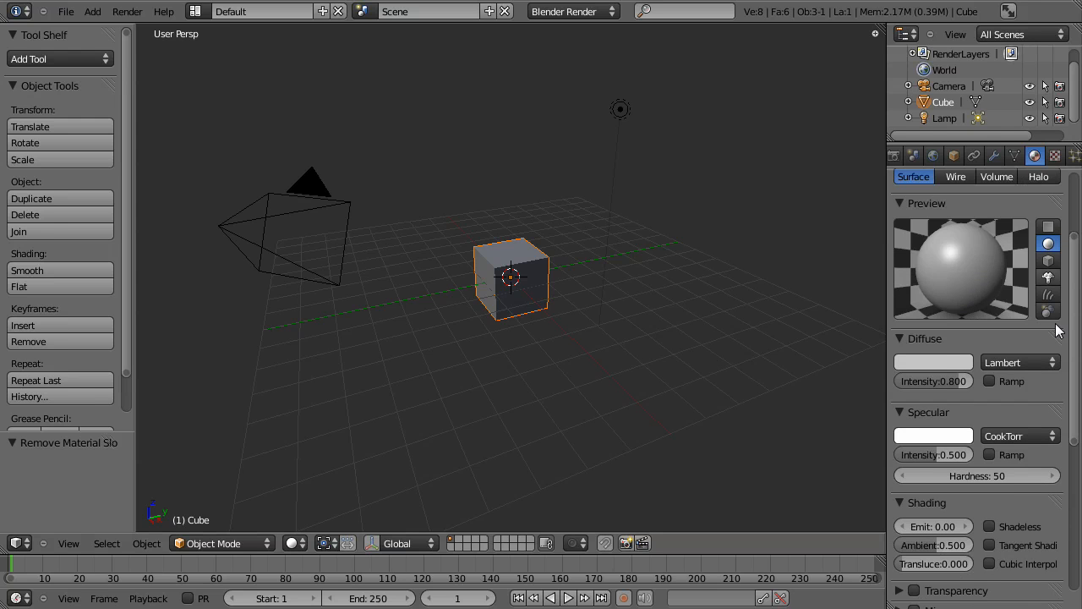
{"action": "left_click", "coordinate": [926, 361]}
{"action": "left_click_drag", "start_coordinate": [881, 199], "coordinate": [820, 174]}
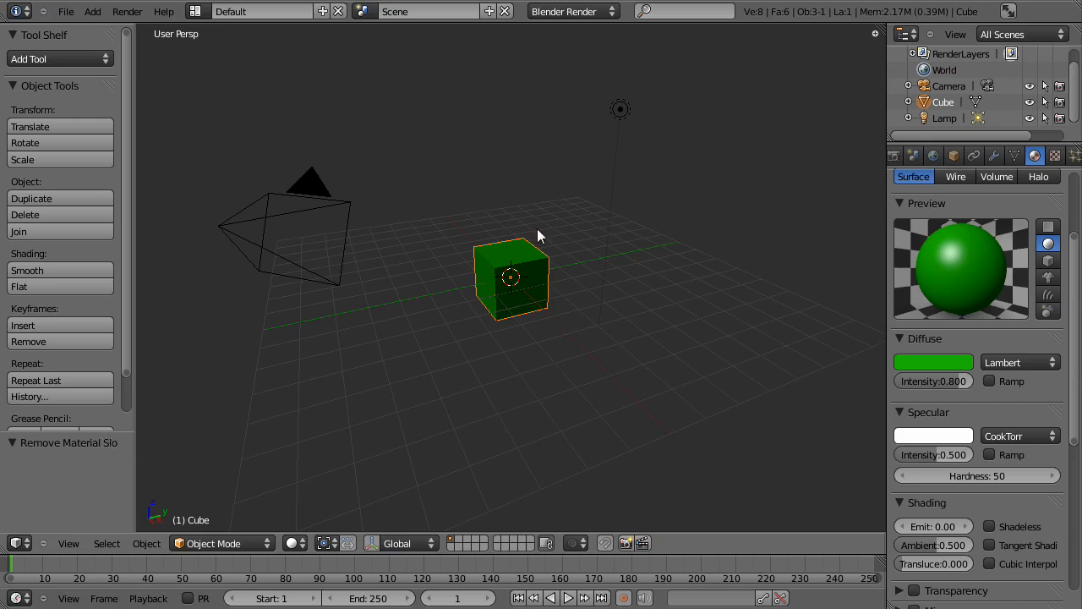
Set the material's specular colour to blue.
{"action": "scroll", "coordinate": [1009, 304], "scroll_direction": "down", "scroll_amount": 1}
{"action": "scroll", "coordinate": [1008, 305], "scroll_direction": "up", "scroll_amount": 2}
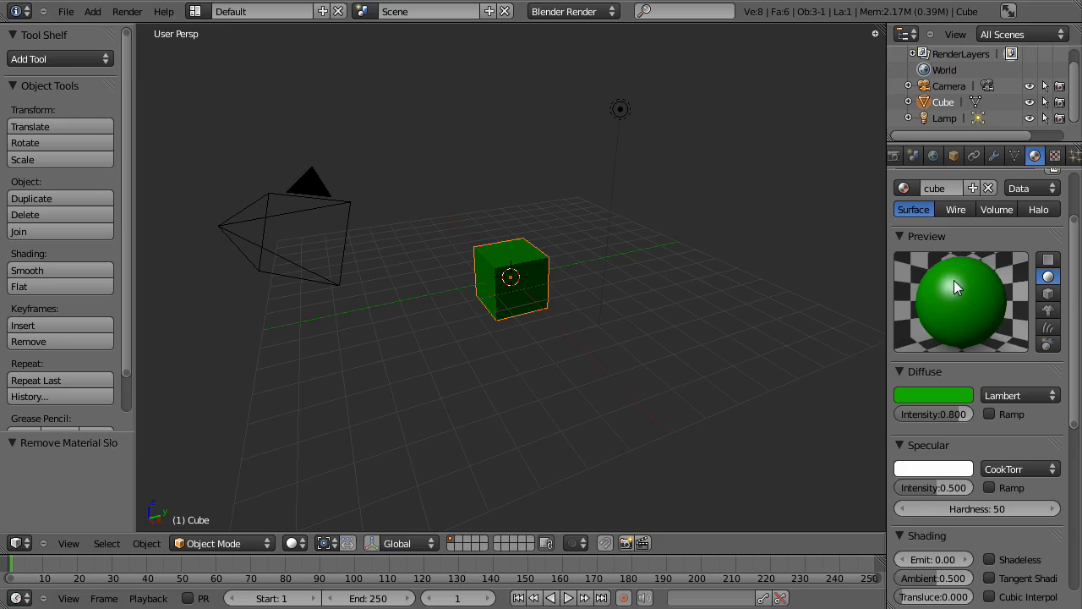
{"action": "scroll", "coordinate": [937, 363], "scroll_direction": "down", "scroll_amount": 3}
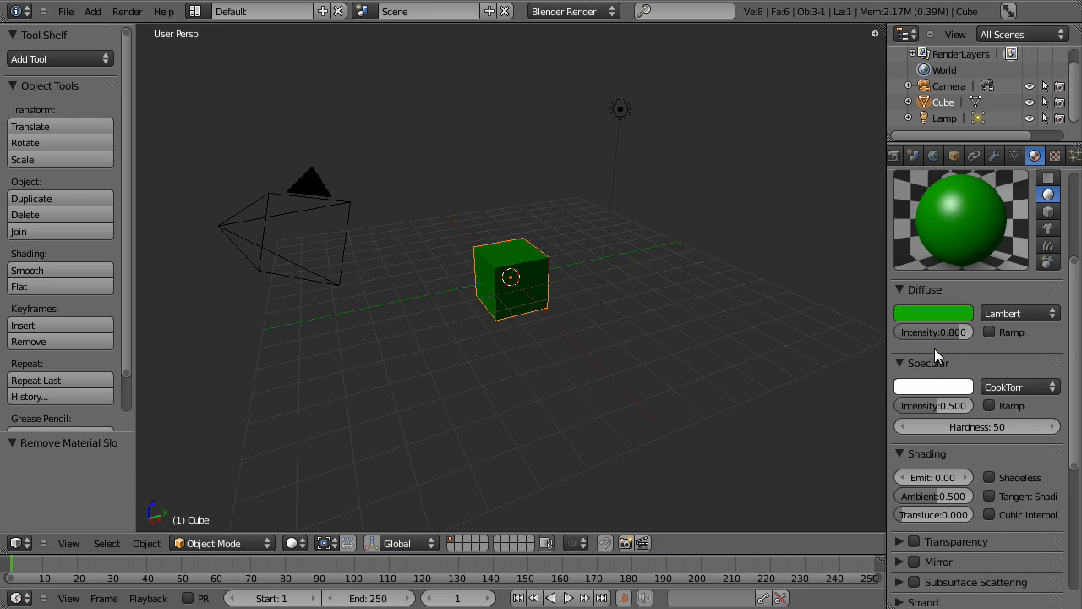
{"action": "scroll", "coordinate": [927, 359], "scroll_direction": "down", "scroll_amount": 1}
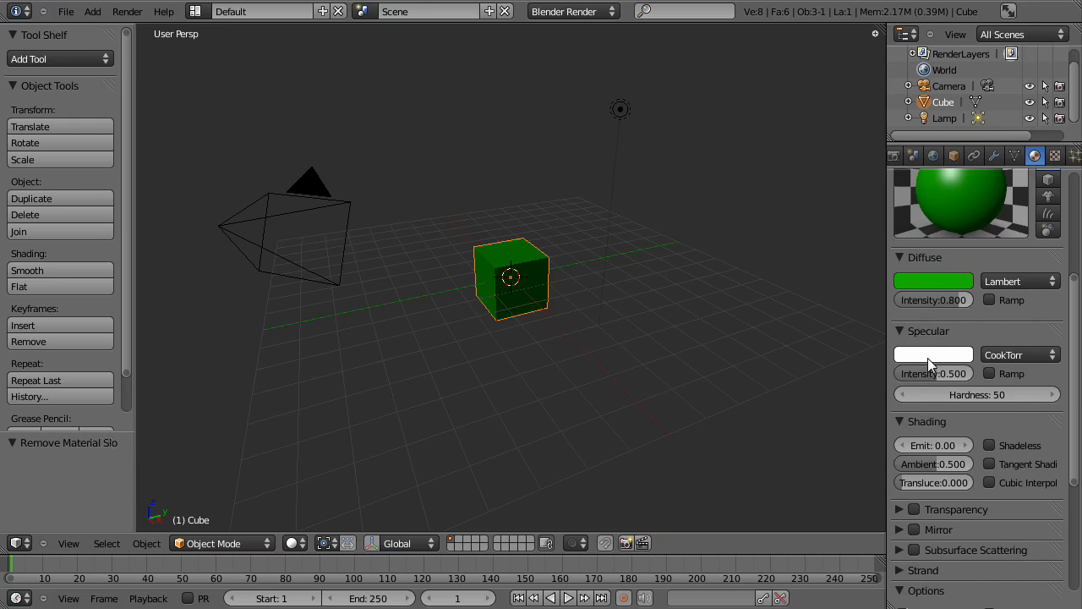
{"action": "left_click", "coordinate": [928, 358]}
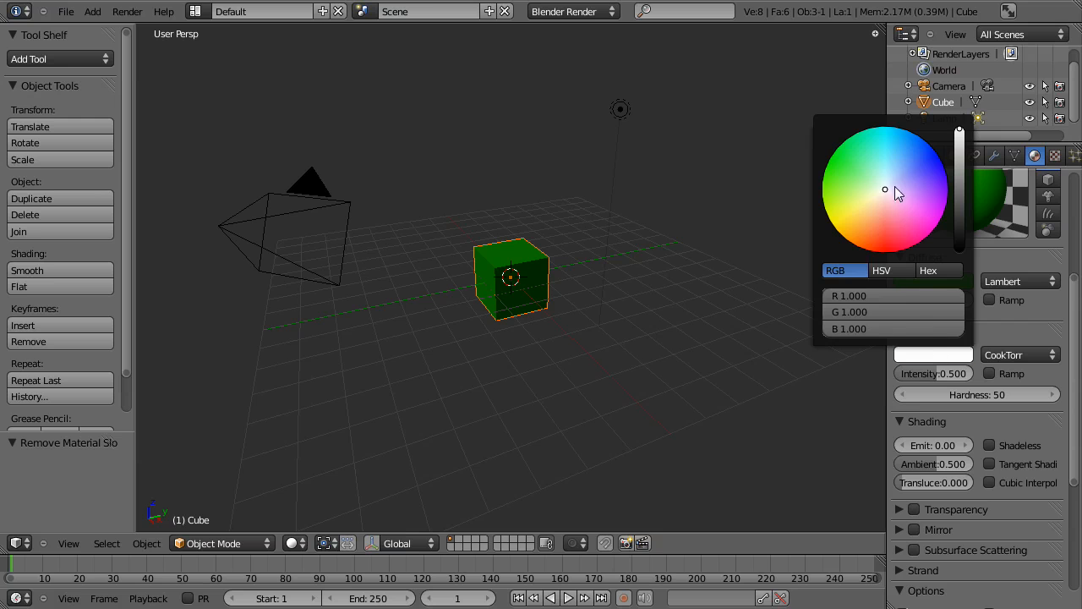
{"action": "left_click_drag", "start_coordinate": [889, 191], "coordinate": [936, 152]}
{"action": "scroll", "coordinate": [1010, 319], "scroll_direction": "up", "scroll_amount": 1}
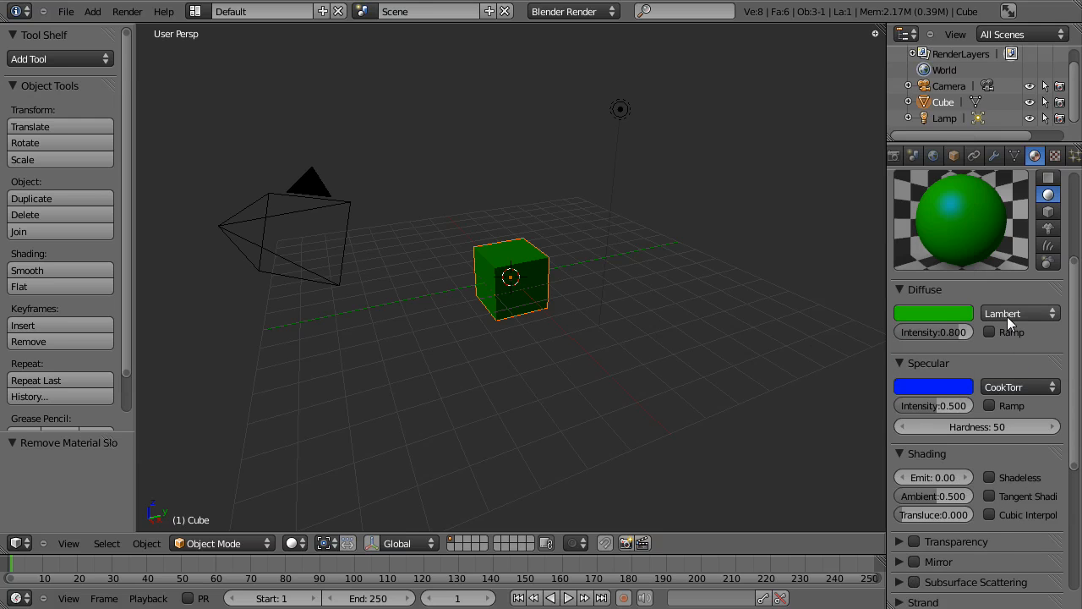
Set the specular intensity to 0.567 and the specular hardness to 176.
{"action": "mouse_move", "coordinate": [939, 390]}
{"action": "left_mouse_down"}
{"action": "mouse_move", "coordinate": [971, 387]}
{"action": "mouse_move", "coordinate": [920, 387]}
{"action": "mouse_move", "coordinate": [942, 387]}
{"action": "left_mouse_up"}
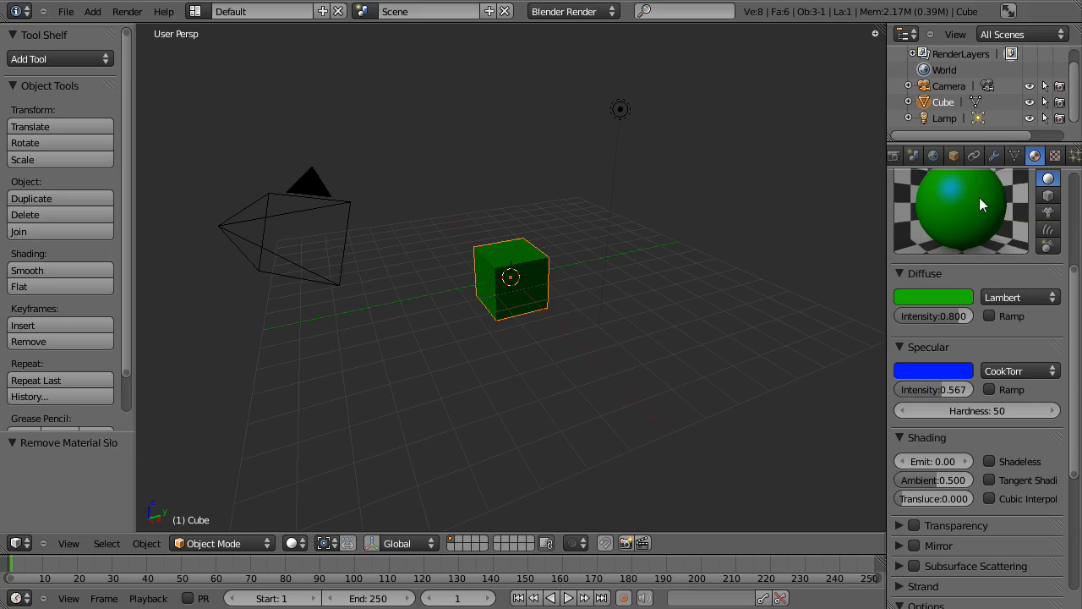
{"action": "left_click_drag", "start_coordinate": [988, 412], "coordinate": [952, 411]}
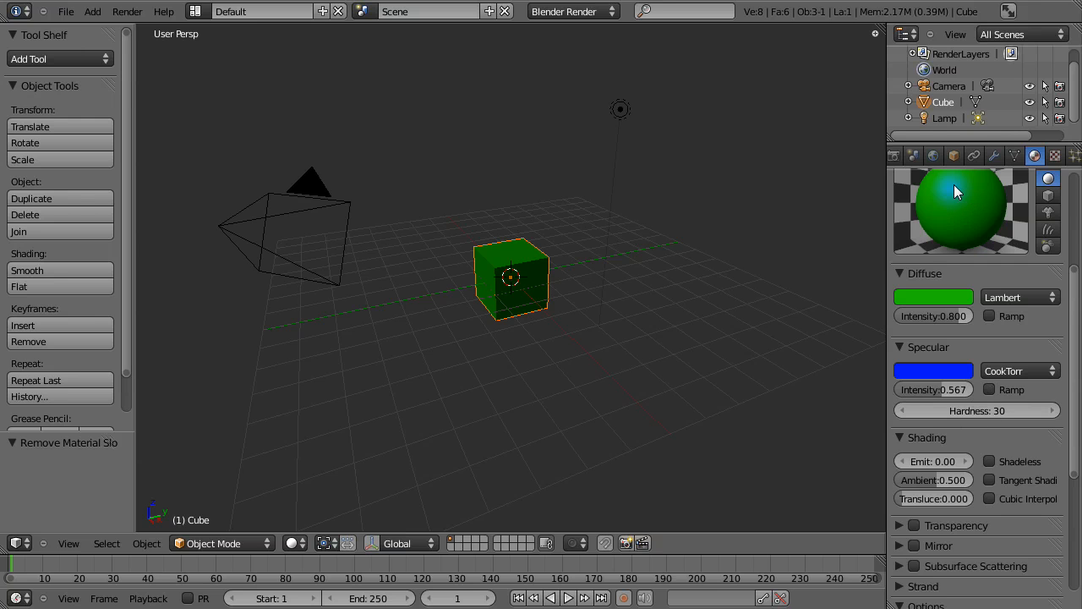
{"action": "left_click_drag", "start_coordinate": [913, 410], "coordinate": [1076, 414]}
{"action": "left_click_drag", "start_coordinate": [962, 415], "coordinate": [1049, 398]}
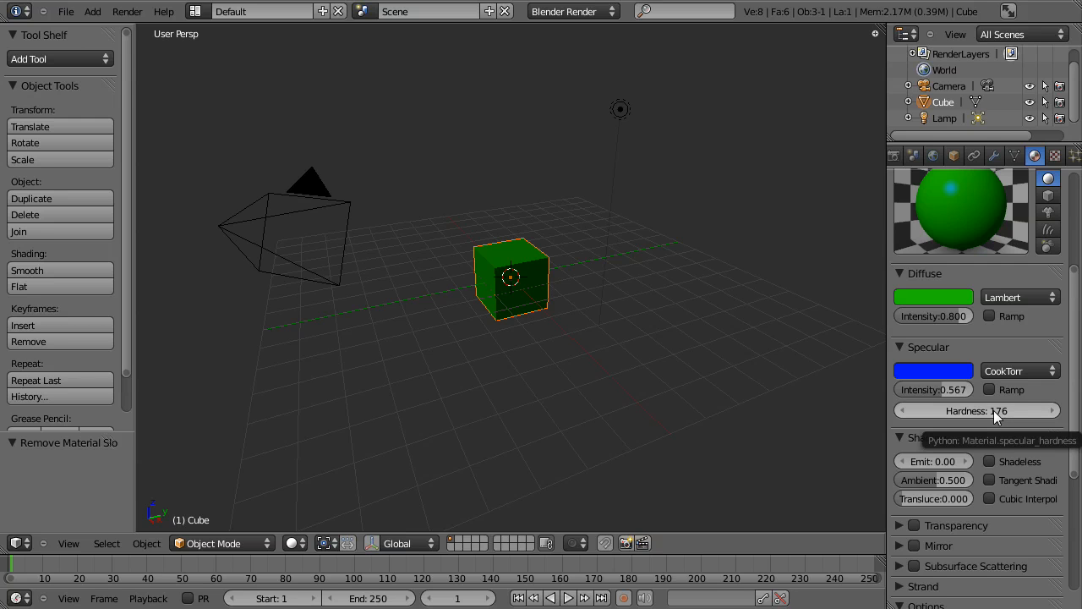
{"action": "scroll", "coordinate": [993, 411], "scroll_direction": "down", "scroll_amount": 3}
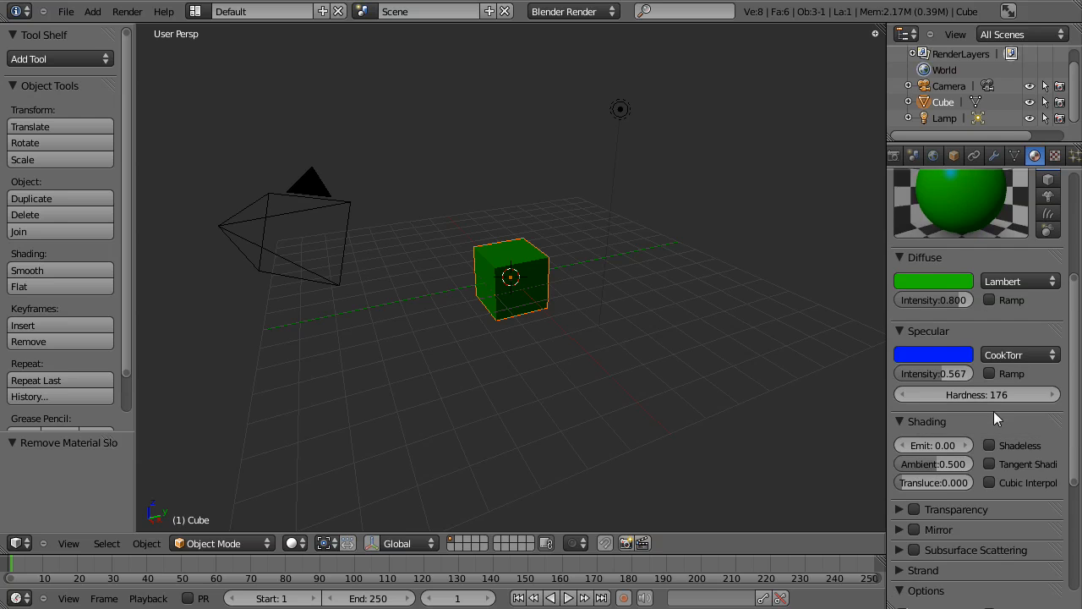
{"action": "scroll", "coordinate": [993, 412], "scroll_direction": "up", "scroll_amount": 8}
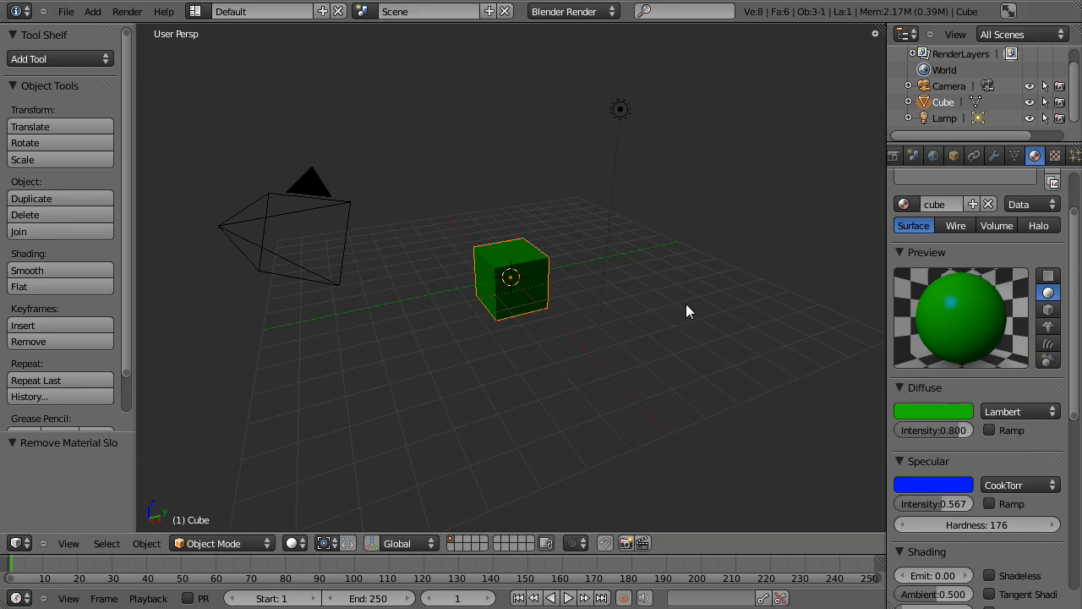
Collapse the material's Shading settings.
{"action": "scroll", "coordinate": [996, 433], "scroll_direction": "down", "scroll_amount": 4}
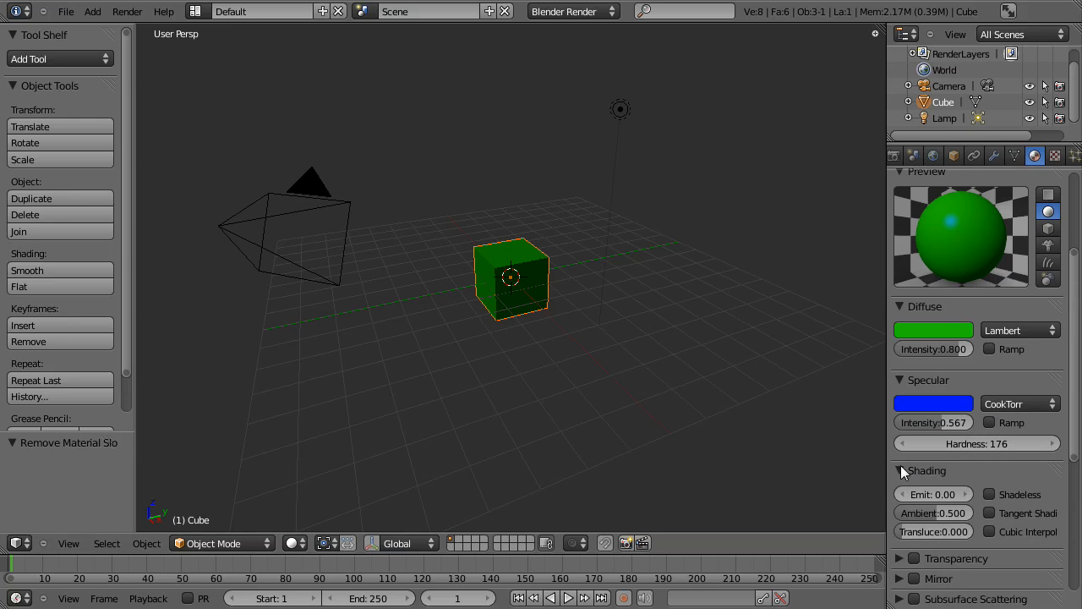
{"action": "left_click", "coordinate": [900, 469]}
{"action": "scroll", "coordinate": [902, 465], "scroll_direction": "down", "scroll_amount": 5}
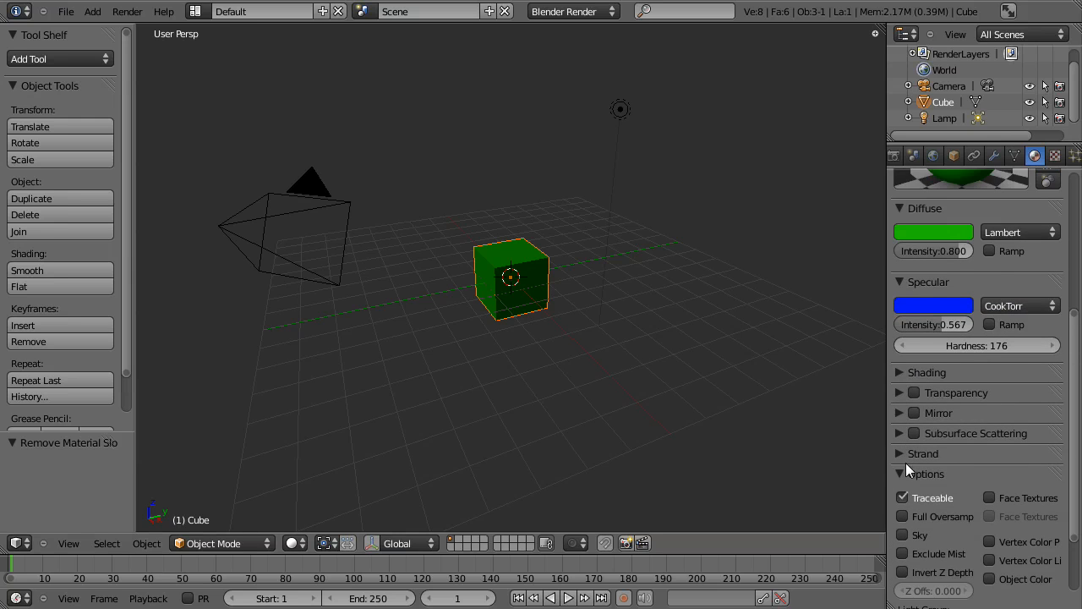
Enable transparency on the material and expand its settings, collapsing the Specular and Diffuse sections.
{"action": "scroll", "coordinate": [906, 463], "scroll_direction": "down", "scroll_amount": 2}
{"action": "scroll", "coordinate": [905, 463], "scroll_direction": "up", "scroll_amount": 1}
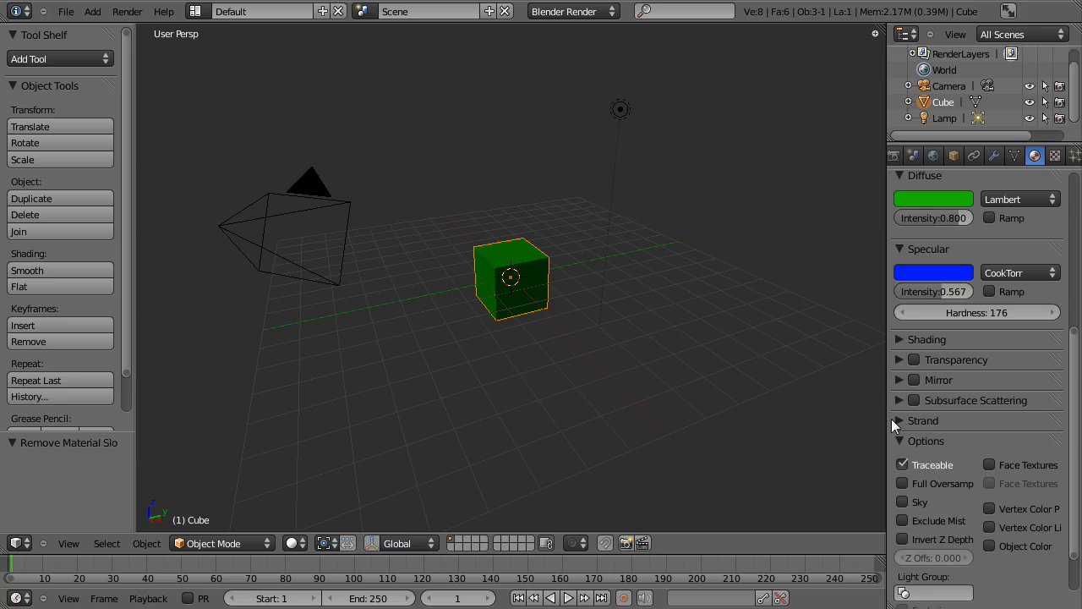
{"action": "left_click", "coordinate": [913, 359]}
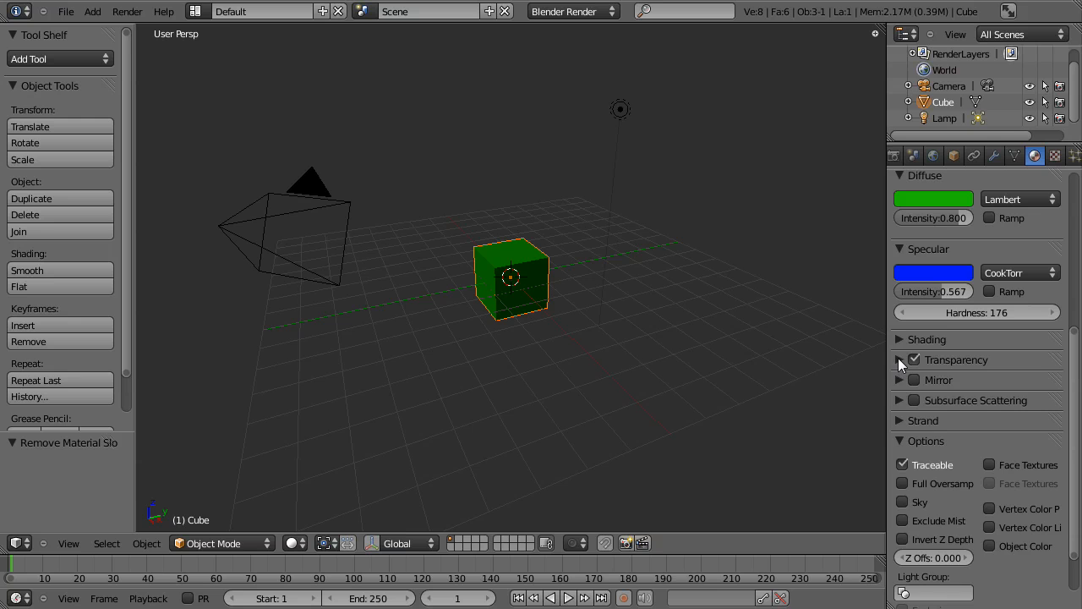
{"action": "left_click", "coordinate": [899, 359]}
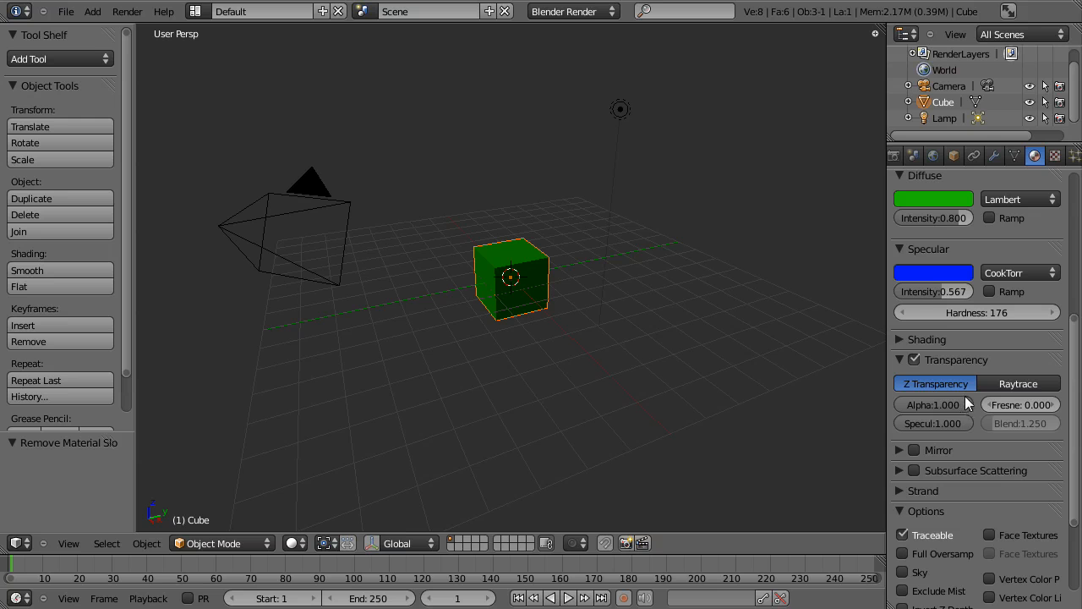
{"action": "left_click", "coordinate": [899, 249]}
{"action": "left_click", "coordinate": [899, 175]}
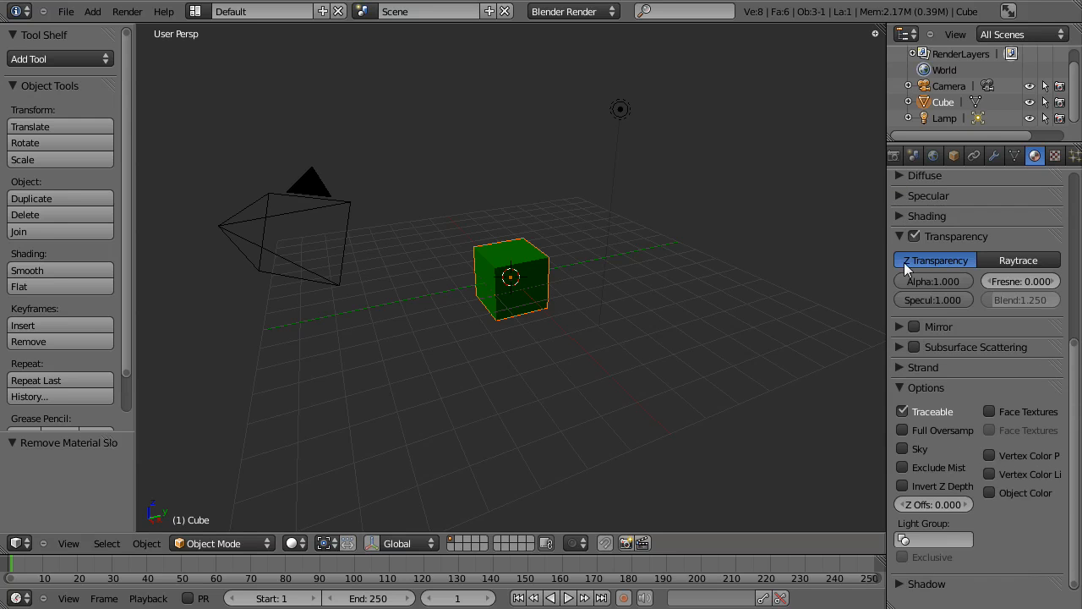
Try lower alpha values for the material's Z Transparency and return alpha to 1.000.
{"action": "scroll", "coordinate": [904, 269], "scroll_direction": "up", "scroll_amount": 5}
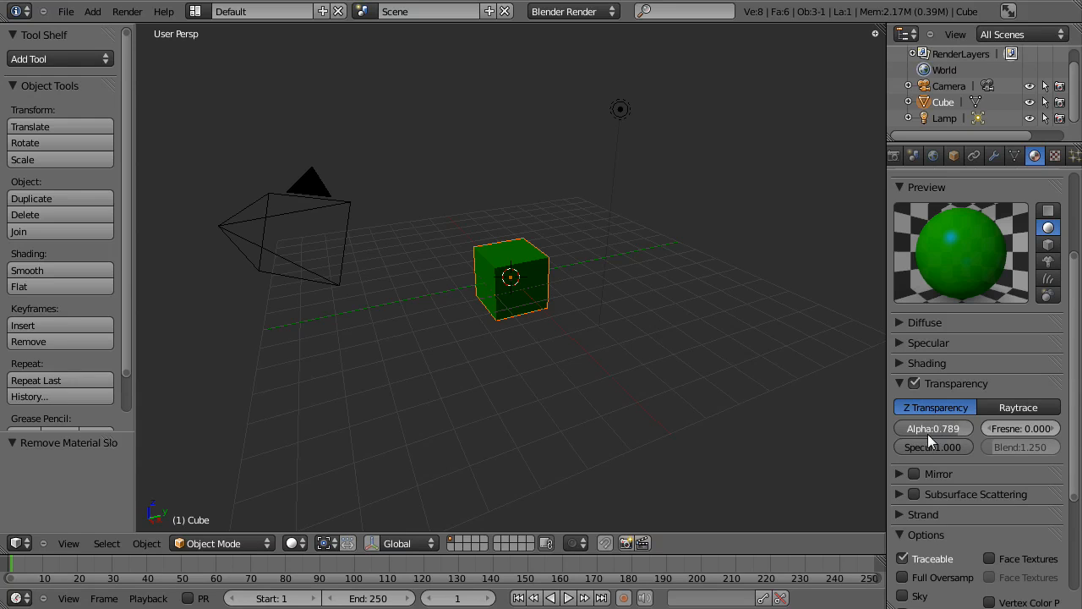
{"action": "left_click_drag", "start_coordinate": [917, 440], "coordinate": [950, 424]}
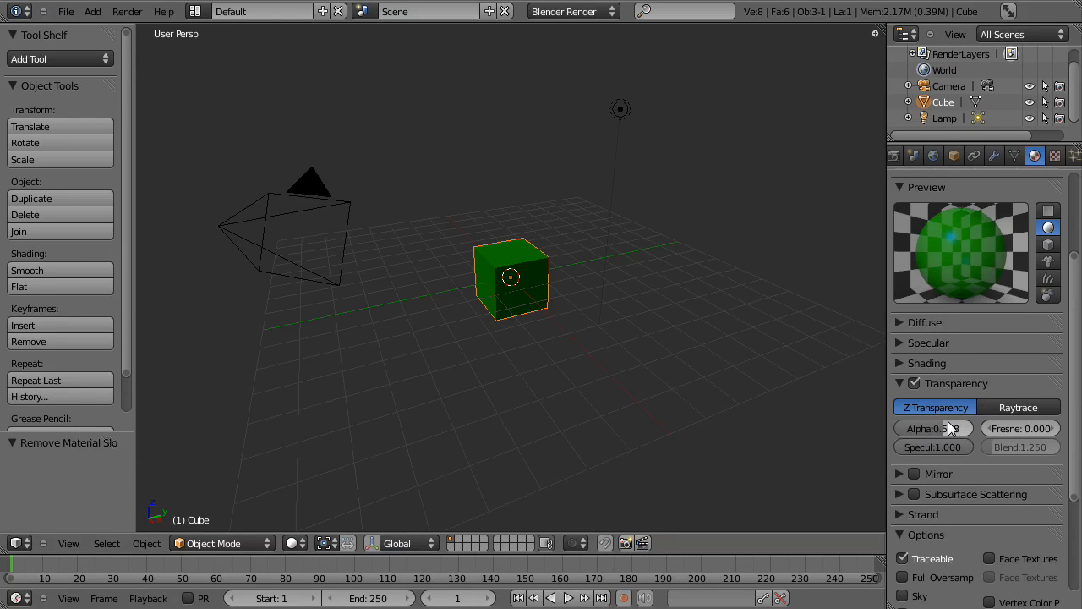
{"action": "left_click_drag", "start_coordinate": [946, 427], "coordinate": [981, 426]}
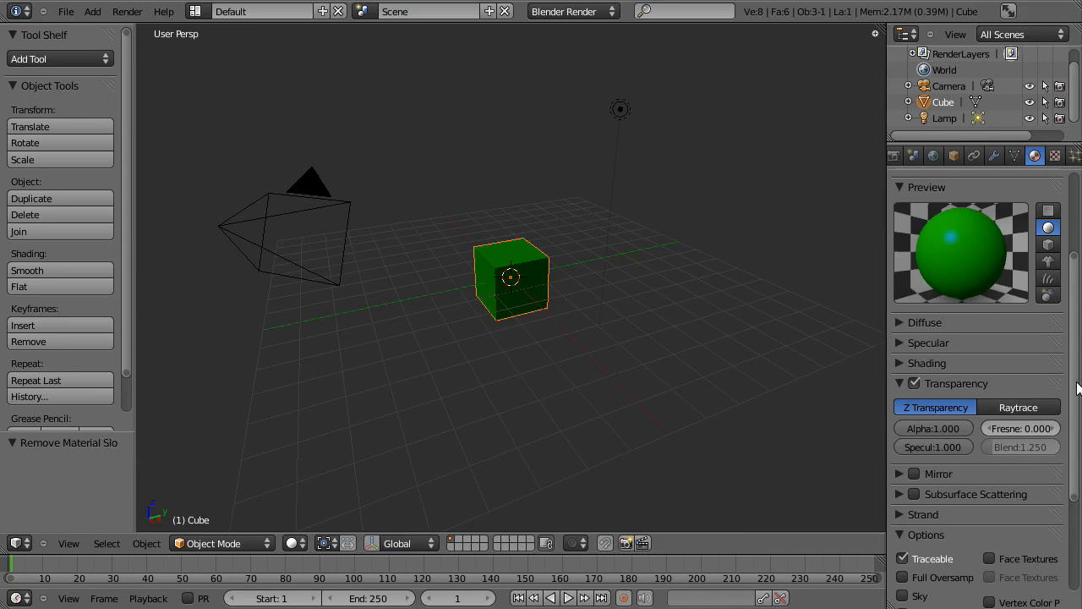
Collapse the material's Options section.
{"action": "left_click_drag", "start_coordinate": [1077, 387], "coordinate": [1079, 482]}
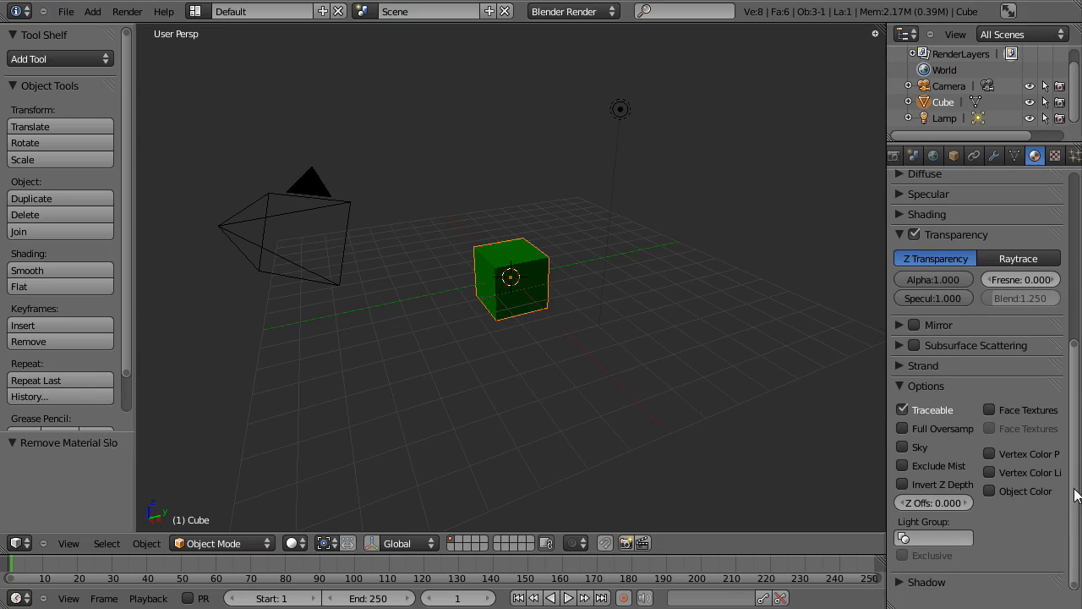
{"action": "left_click", "coordinate": [898, 387]}
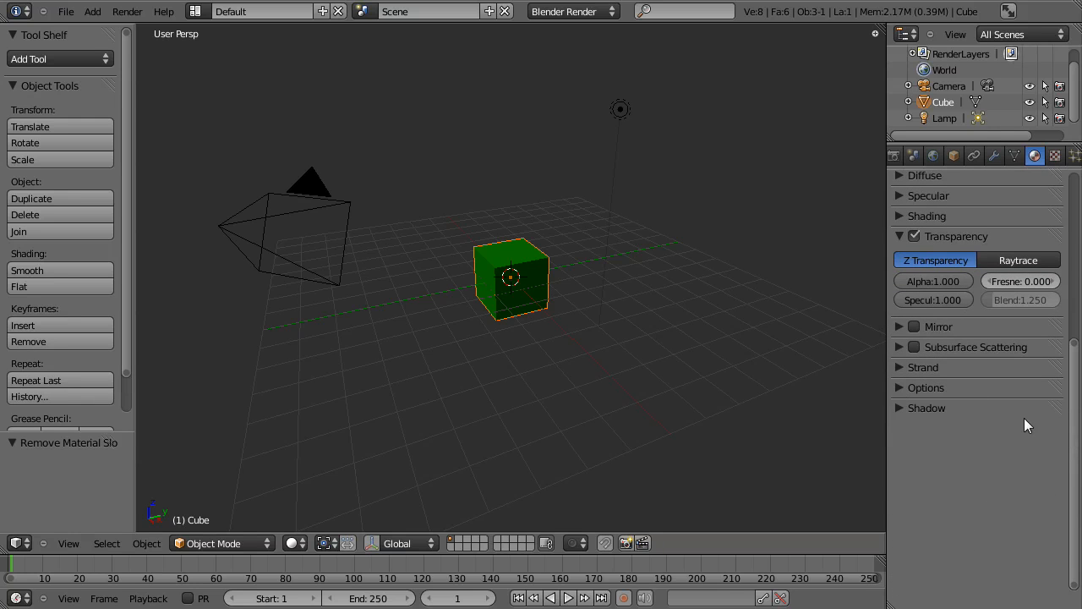
Try the monkey, hair and other material preview shapes, and settle on the cube preview.
{"action": "left_click_drag", "start_coordinate": [1071, 456], "coordinate": [1064, 392]}
{"action": "scroll", "coordinate": [1040, 398], "scroll_direction": "up", "scroll_amount": 5}
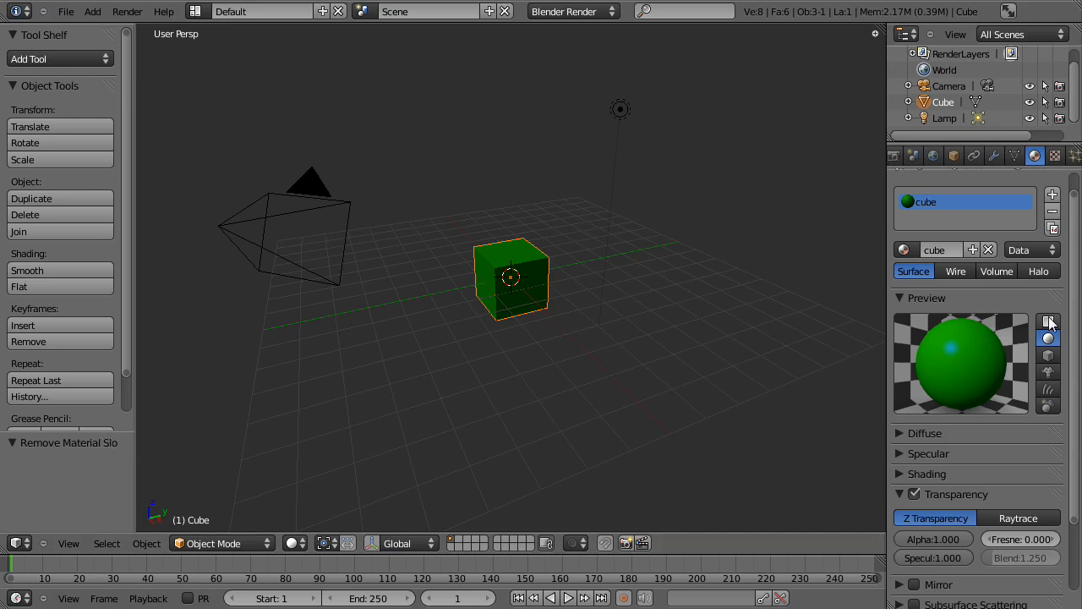
{"action": "left_click", "coordinate": [1047, 356]}
{"action": "left_click", "coordinate": [1046, 373]}
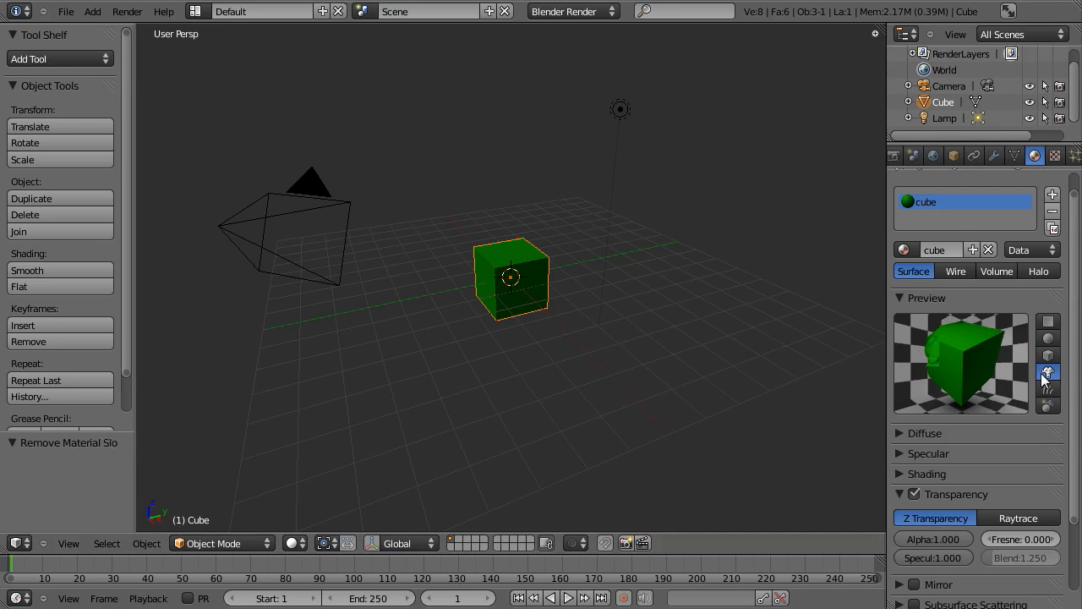
{"action": "left_click", "coordinate": [1048, 390]}
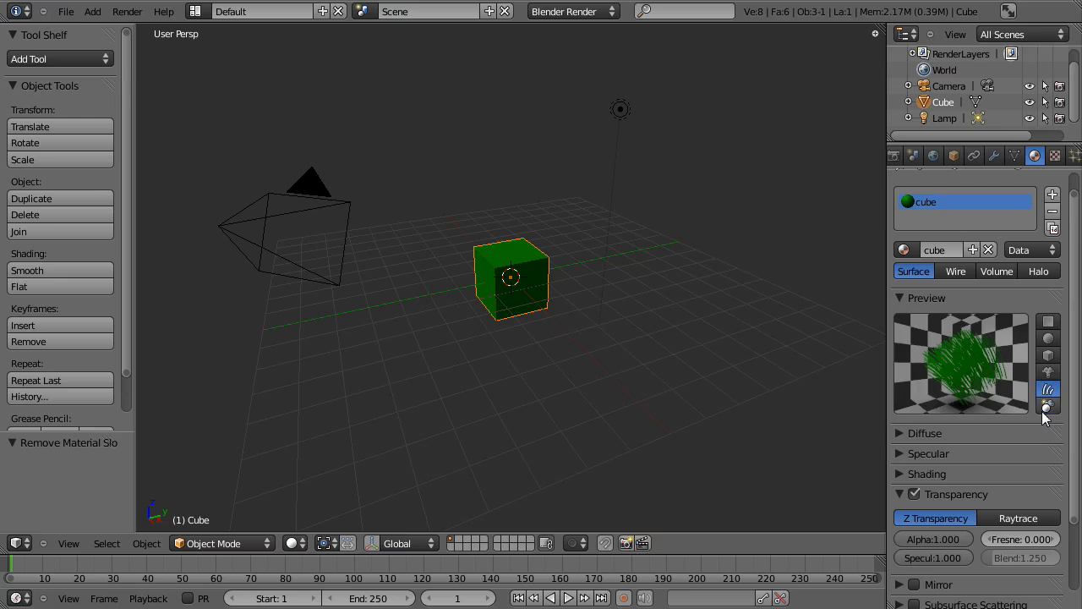
{"action": "left_click", "coordinate": [1047, 409]}
{"action": "left_click", "coordinate": [1054, 357]}
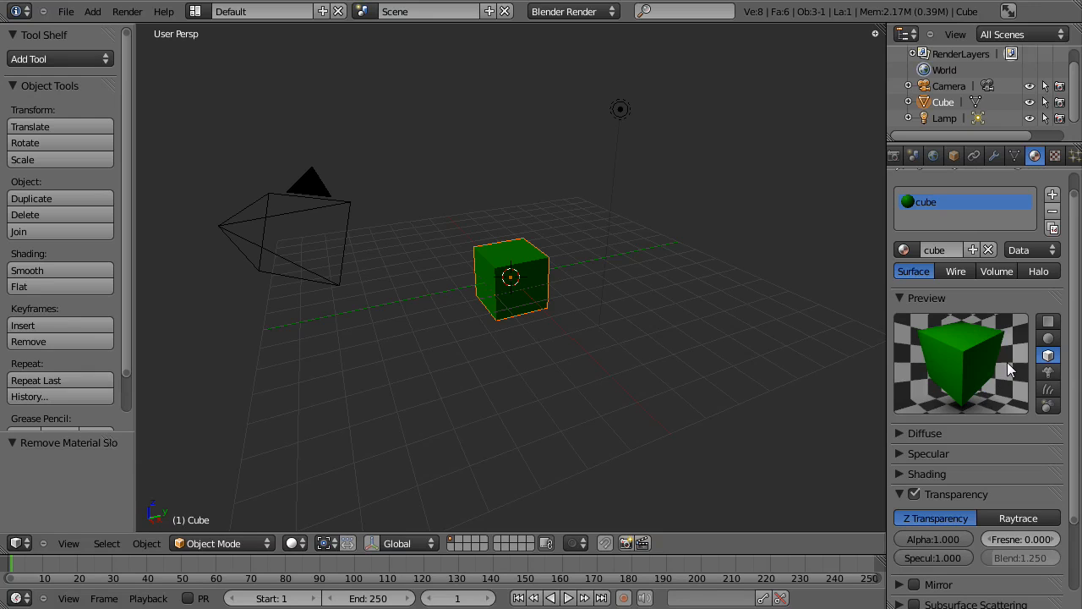
{"action": "scroll", "coordinate": [1027, 344], "scroll_direction": "up", "scroll_amount": 1}
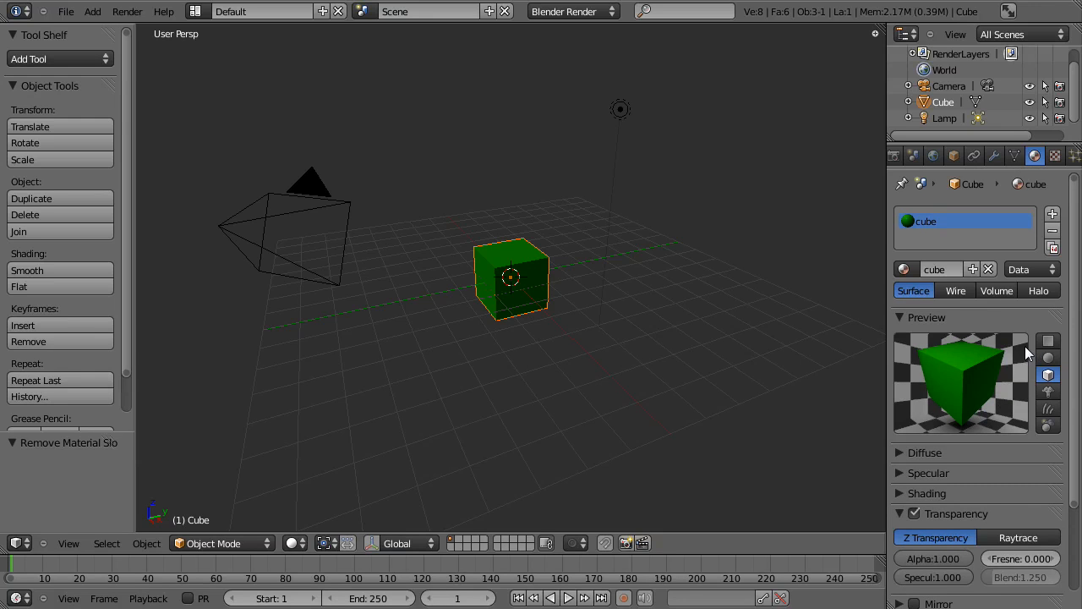